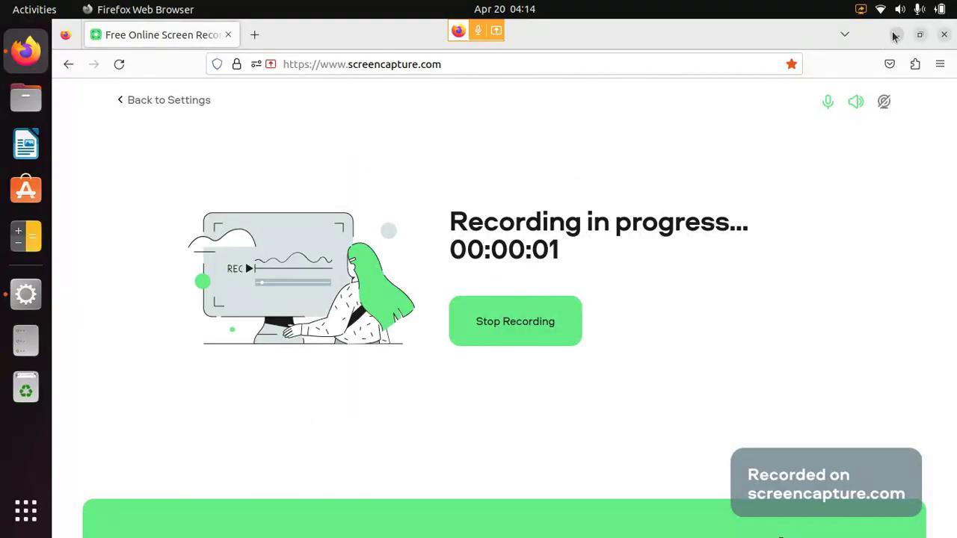
- Minimize Firefox to reveal the tastytrade trading window underneath
left_click(894, 35)
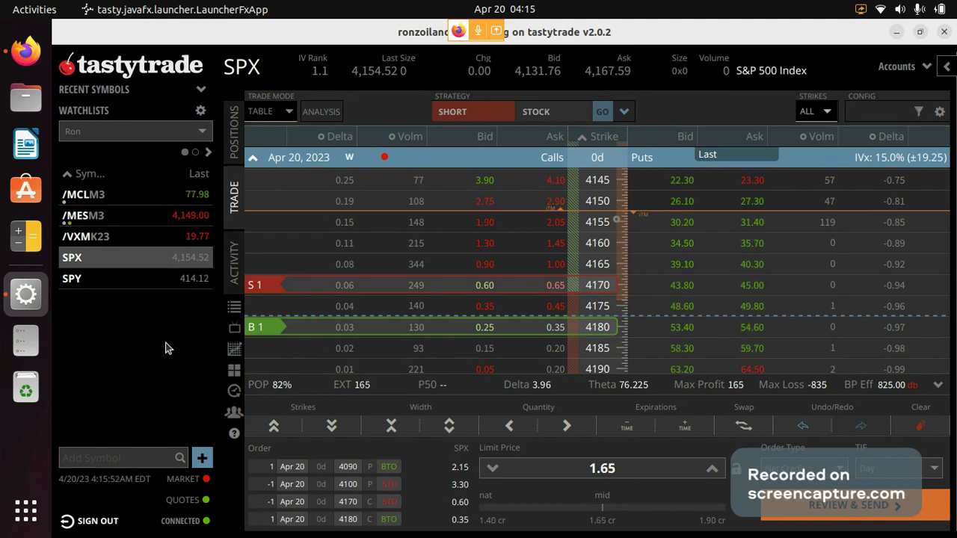
- Raise Firefox from the dock, leaving the staged SPX 4090/4100/4170/4180 iron condor behind
left_click(27, 52)
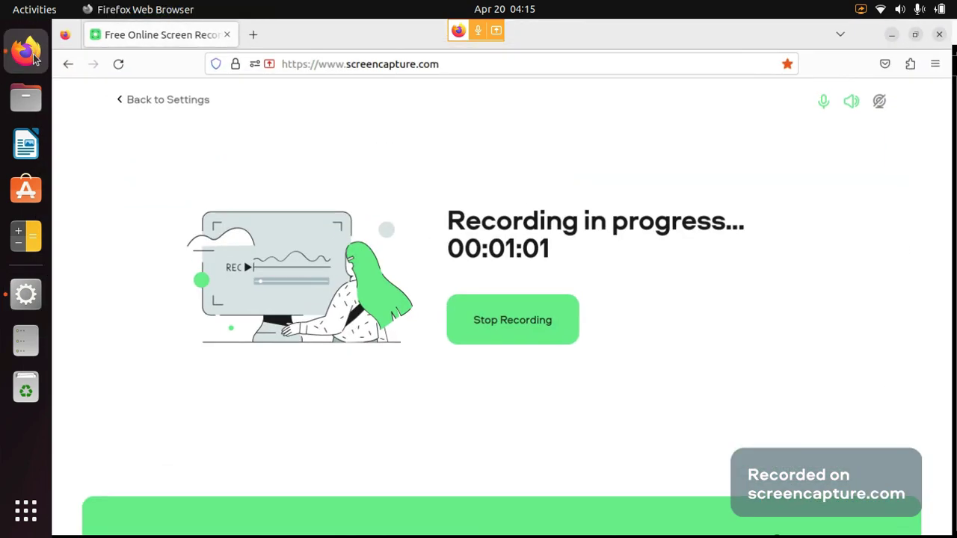